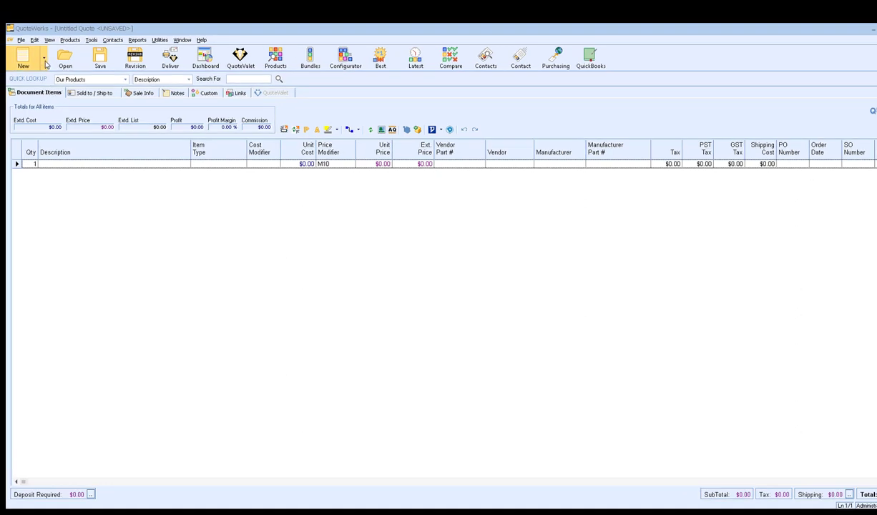
# Step: Open the New Document dialog listing saved templates such as Flo Template and Gold Package
pyautogui.click(44, 61)
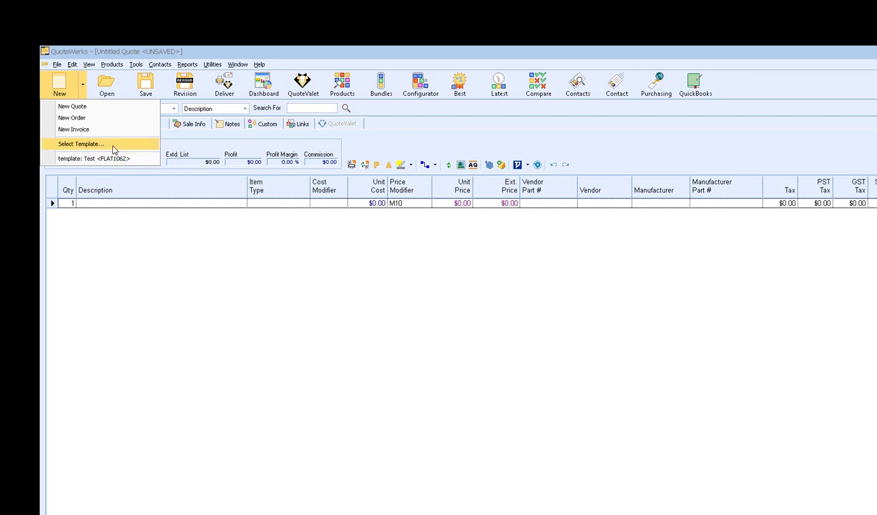
pyautogui.click(57, 65)
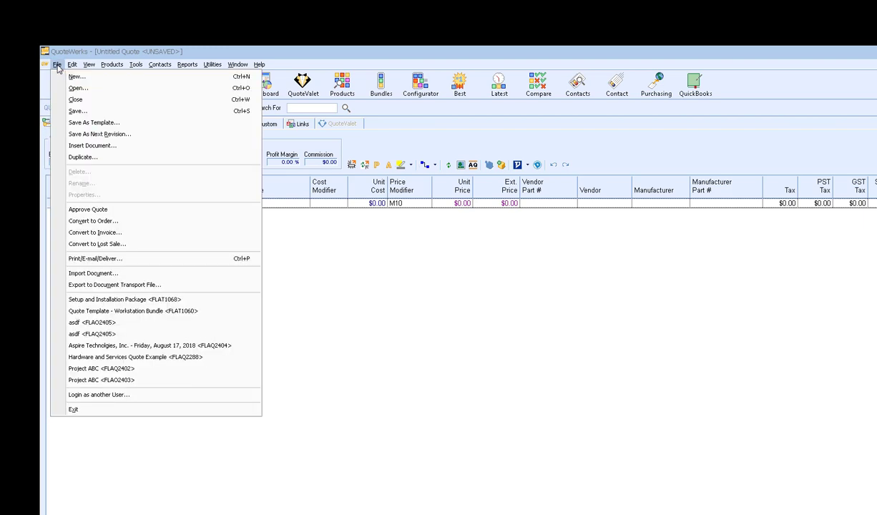
pyautogui.click(76, 76)
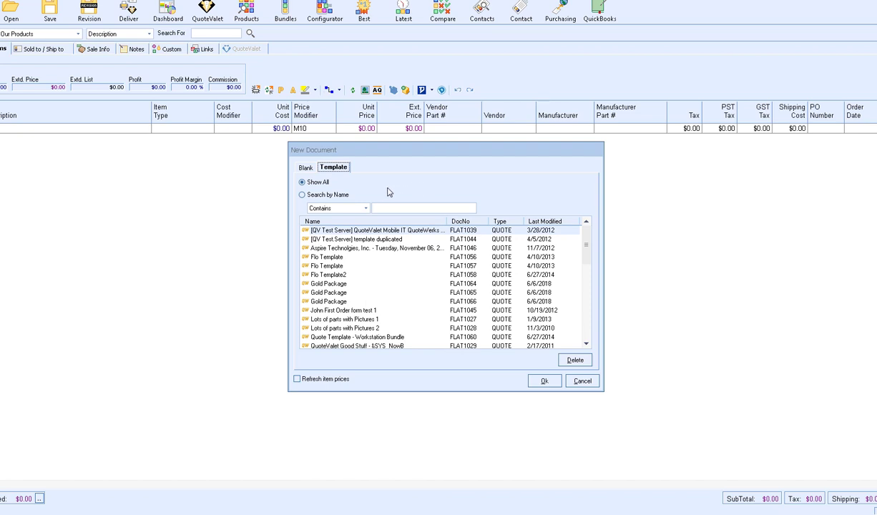
# Step: Search templates by name containing 'setup' and select Setup and Installation Package
pyautogui.click(313, 199)
pyautogui.click(387, 208)
pyautogui.click(366, 208)
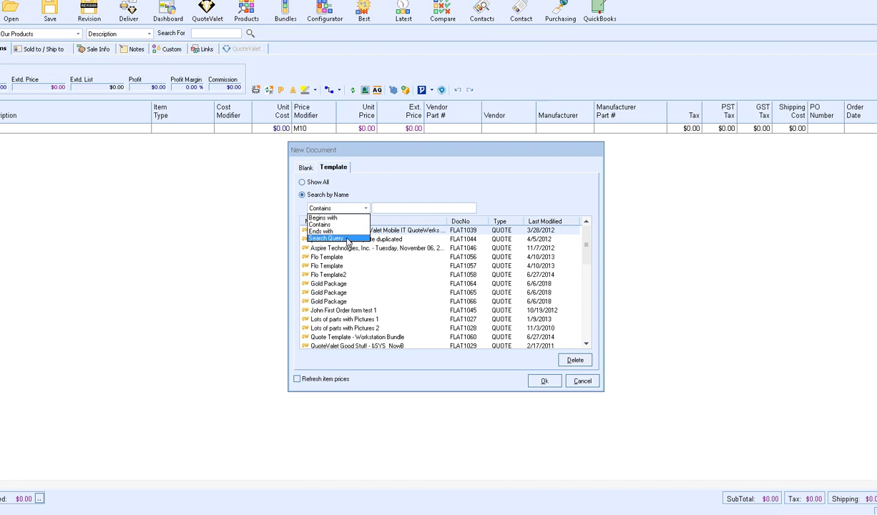
pyautogui.click(365, 208)
pyautogui.click(365, 208)
pyautogui.click(363, 210)
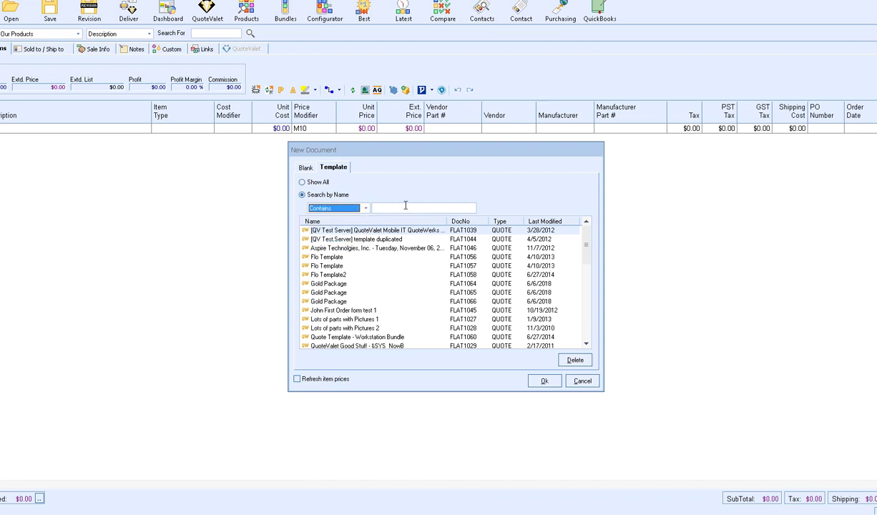
pyautogui.click(404, 208)
pyautogui.write('s')
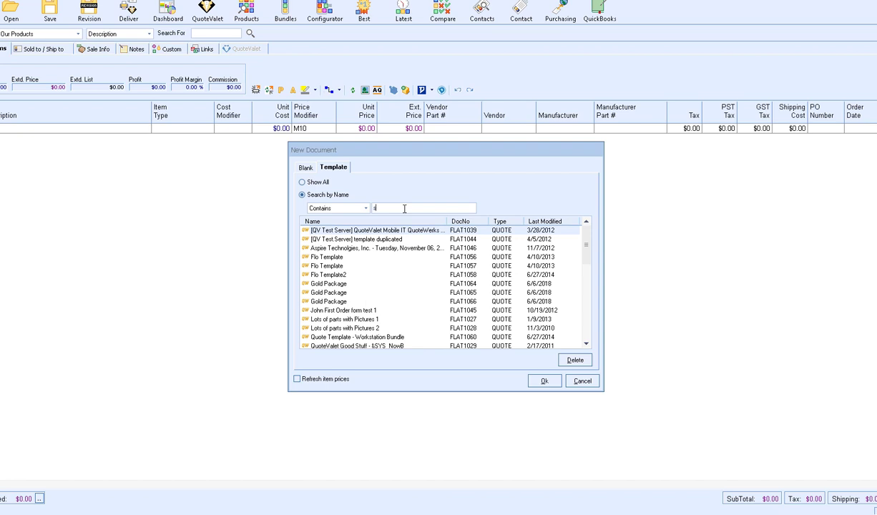
pyautogui.write('etup')
pyautogui.press('Return')
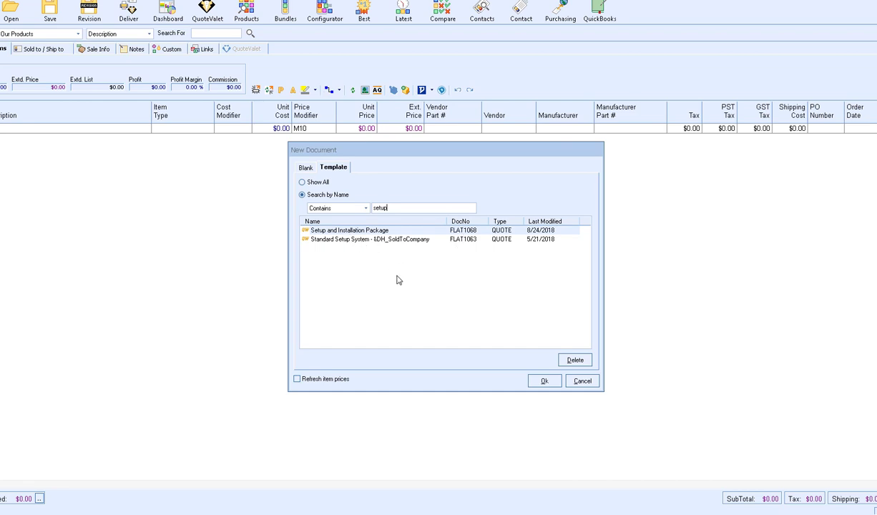
pyautogui.click(358, 230)
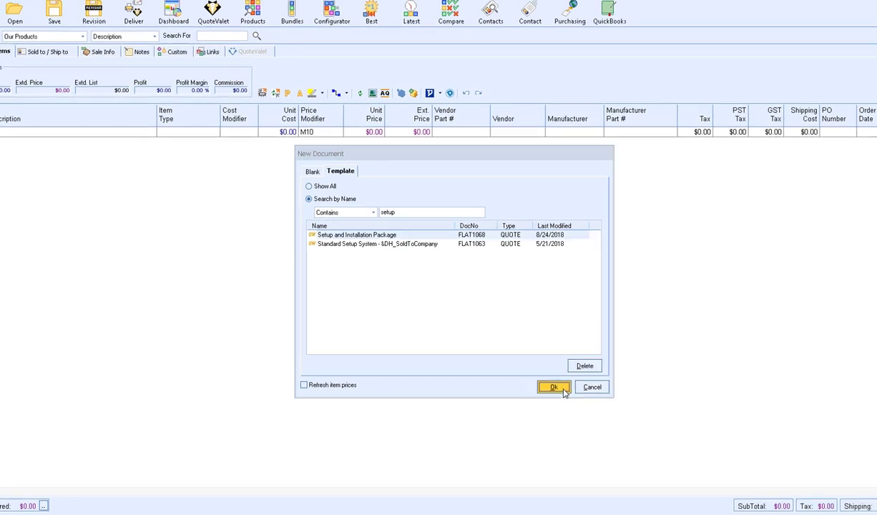
# Step: Load the template and delete the Tripp Lite 16-Port KVM and Cisco 888E router lines
pyautogui.click(546, 381)
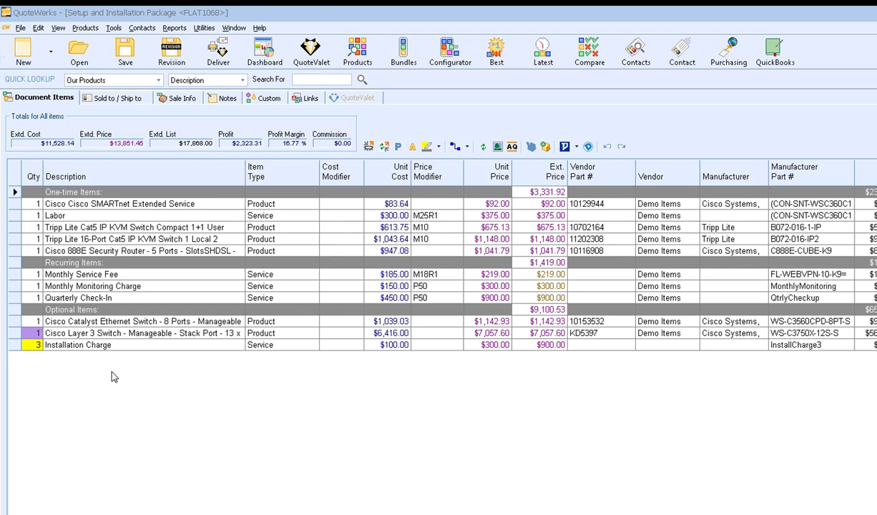
pyautogui.click(12, 239)
pyautogui.keyDown('shift'); pyautogui.click(14, 251); pyautogui.keyUp('shift')
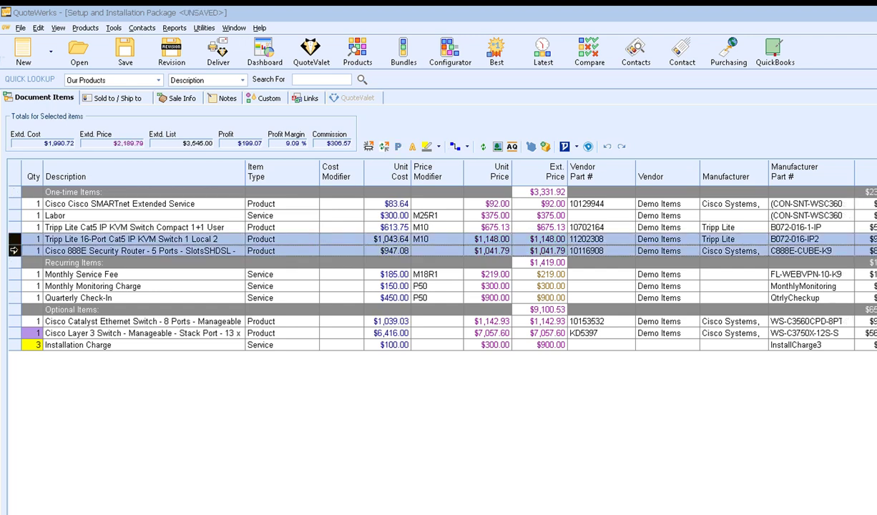
pyautogui.press('Delete')
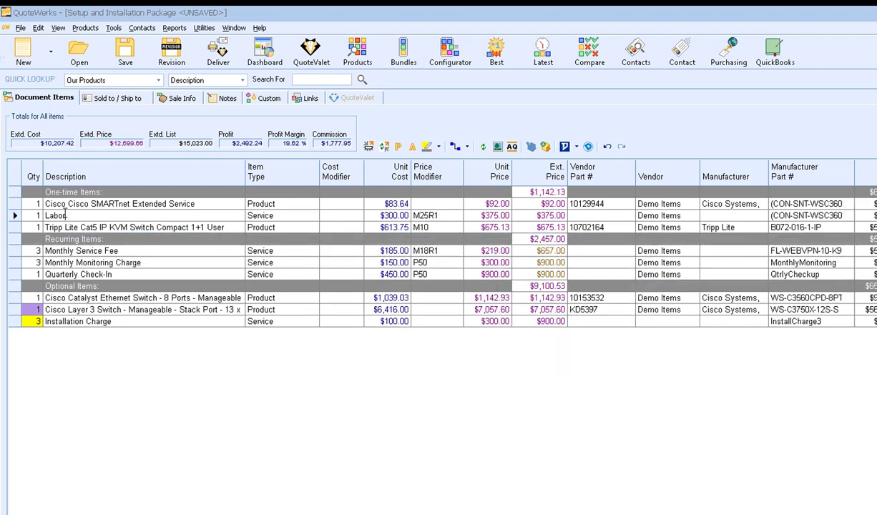
# Step: Set the Labor line's price modifier to M50 and save the quote
pyautogui.click(422, 216)
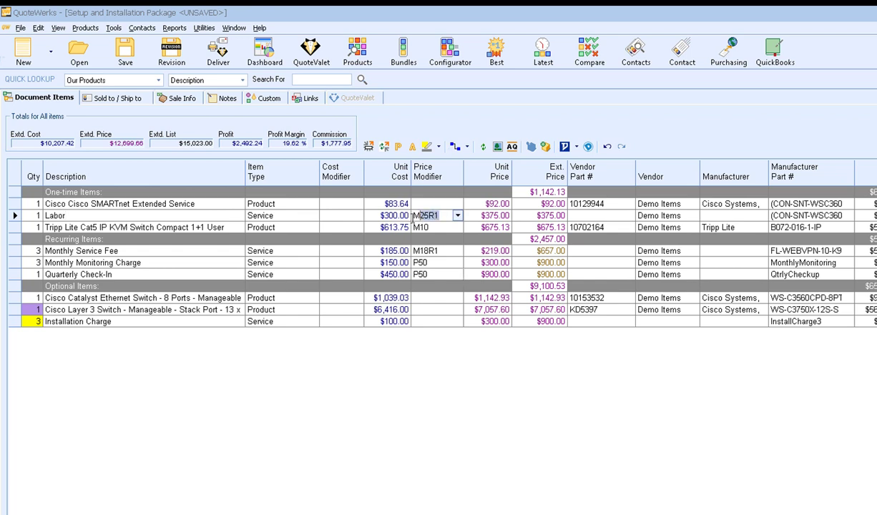
pyautogui.write('M50')
pyautogui.click(424, 205)
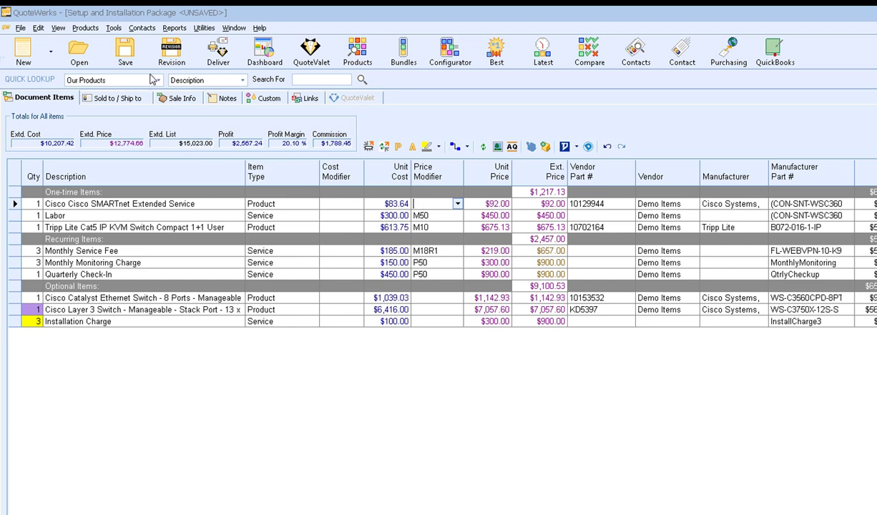
pyautogui.click(126, 51)
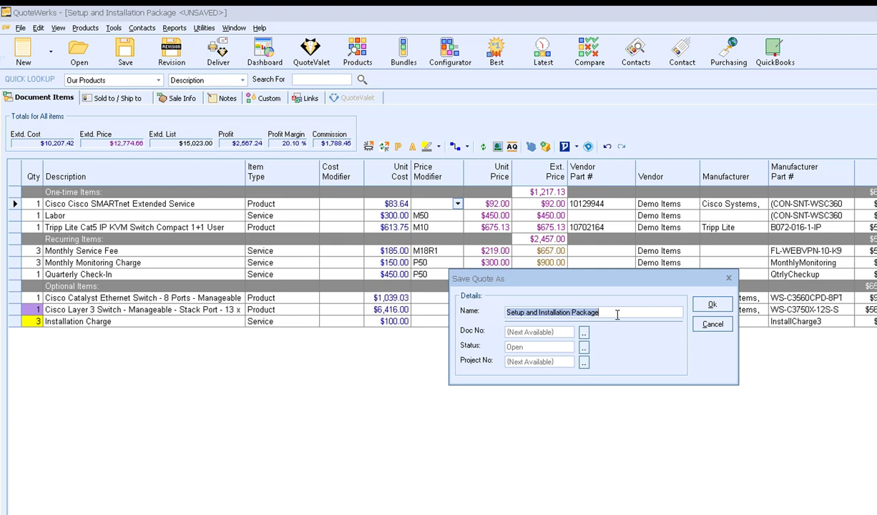
# Step: Append '- NewInstall' to the Setup and Installation Package name and save the quote
pyautogui.click(618, 315)
pyautogui.write('- ')
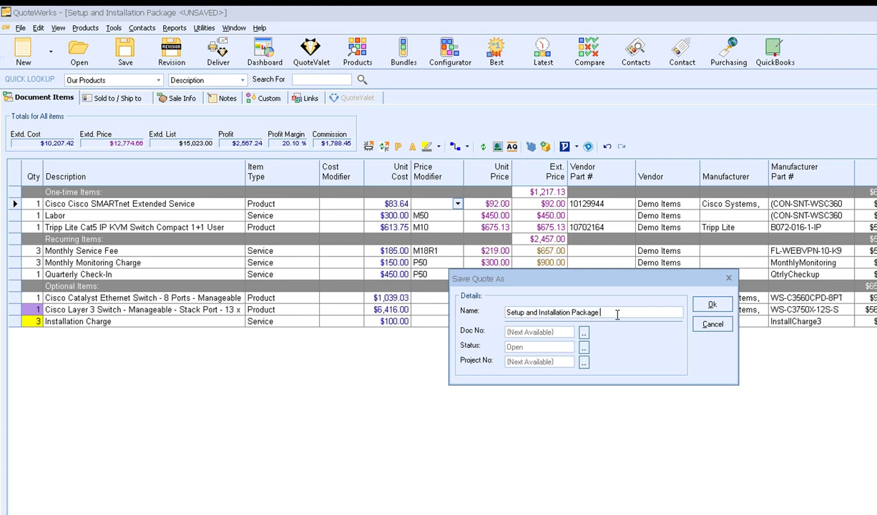
pyautogui.write('NewInstall')
pyautogui.click(718, 307)
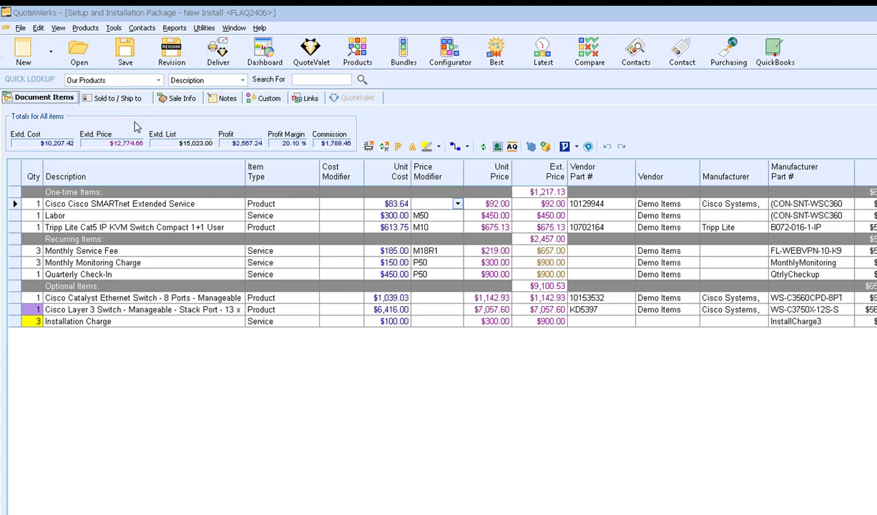
# Step: Start a new quote and add five Demo Items products, Cisco SMARTnet through Cisco 888E router
pyautogui.click(22, 51)
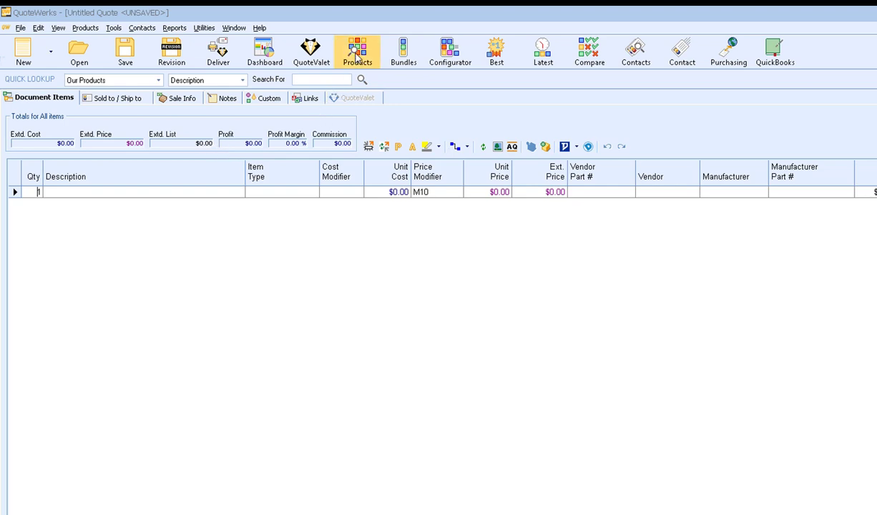
pyautogui.click(358, 60)
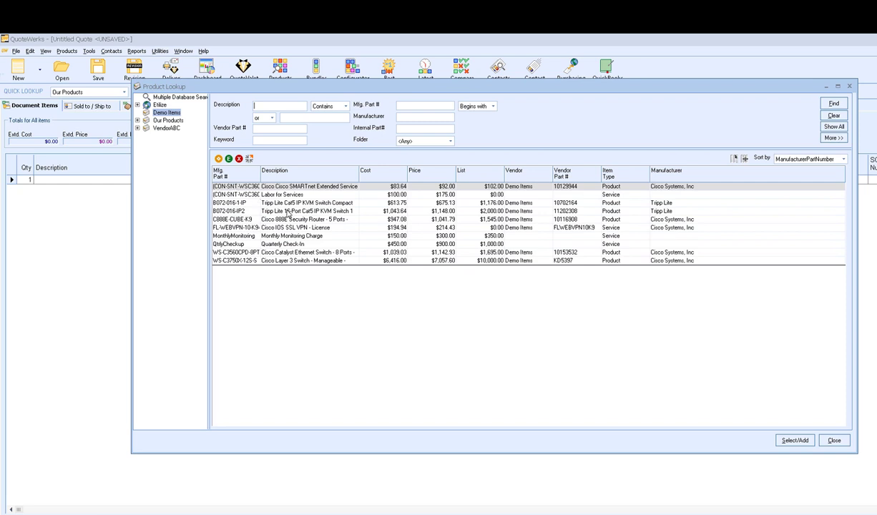
pyautogui.keyDown('shift'); pyautogui.click(280, 215); pyautogui.keyUp('shift')
pyautogui.rightClick(280, 216)
pyautogui.click(295, 222)
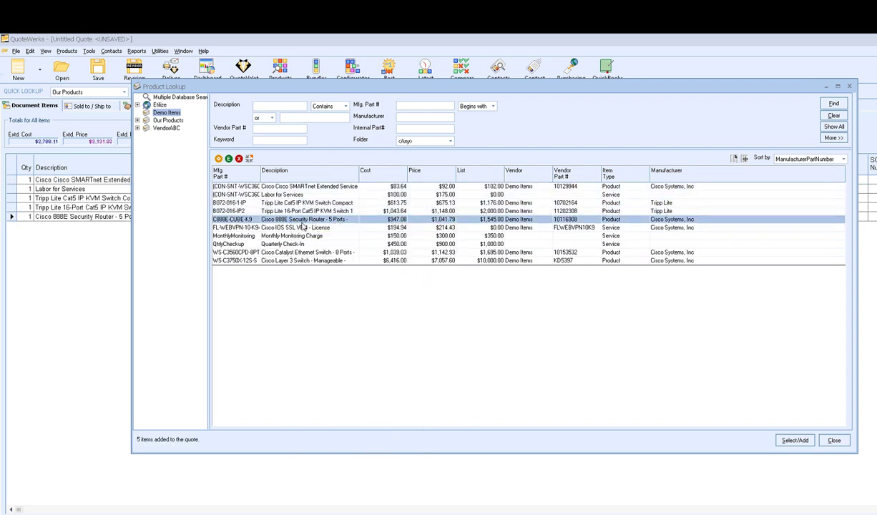
pyautogui.click(834, 440)
pyautogui.click(17, 189)
pyautogui.rightClick(16, 189)
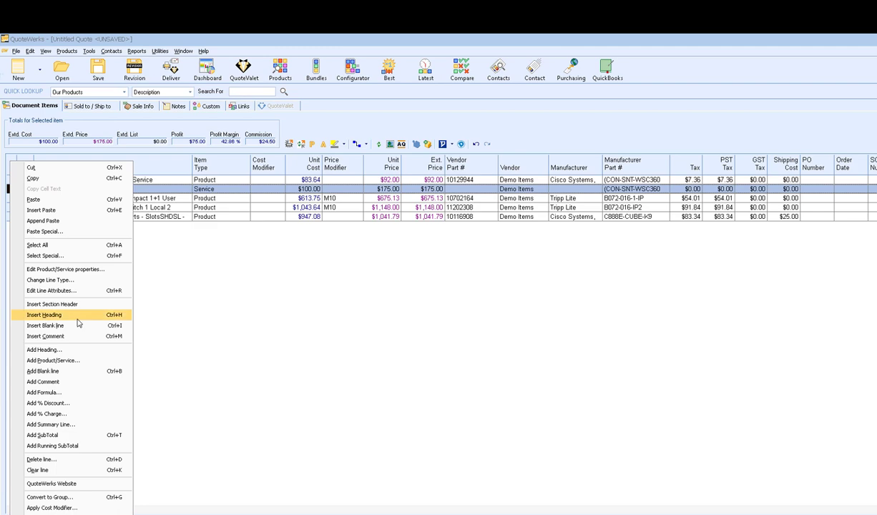
# Step: Add a 10% discount line above Labor for Services, then view the Sold to / Ship to page
pyautogui.click(67, 405)
pyautogui.write('10.0% Discount')
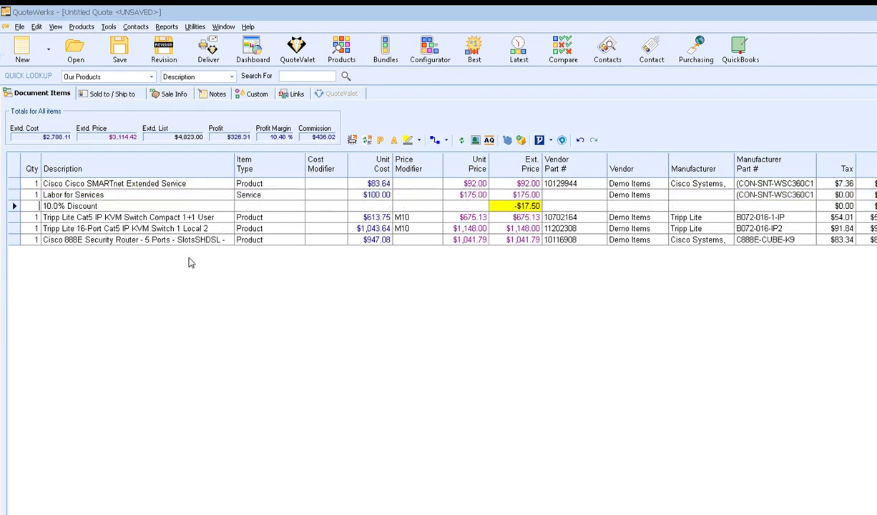
pyautogui.moveTo(38, 206); pyautogui.dragTo(36, 193)
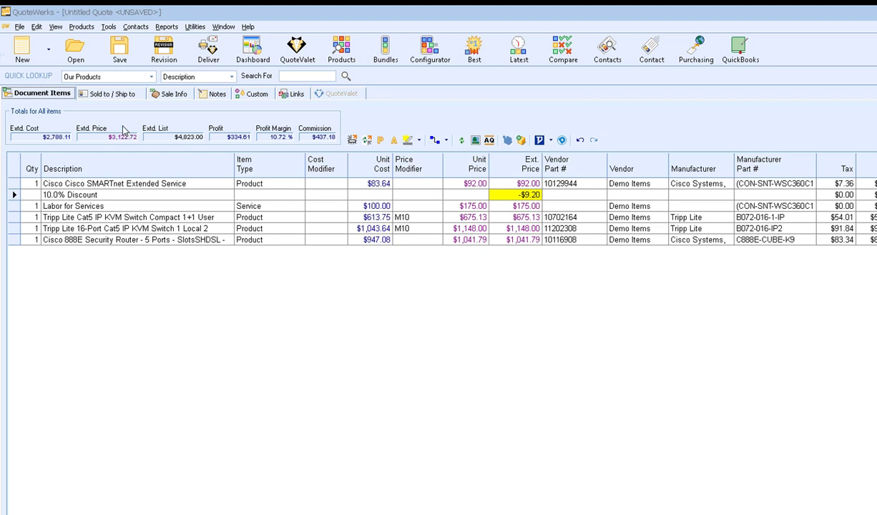
pyautogui.click(109, 93)
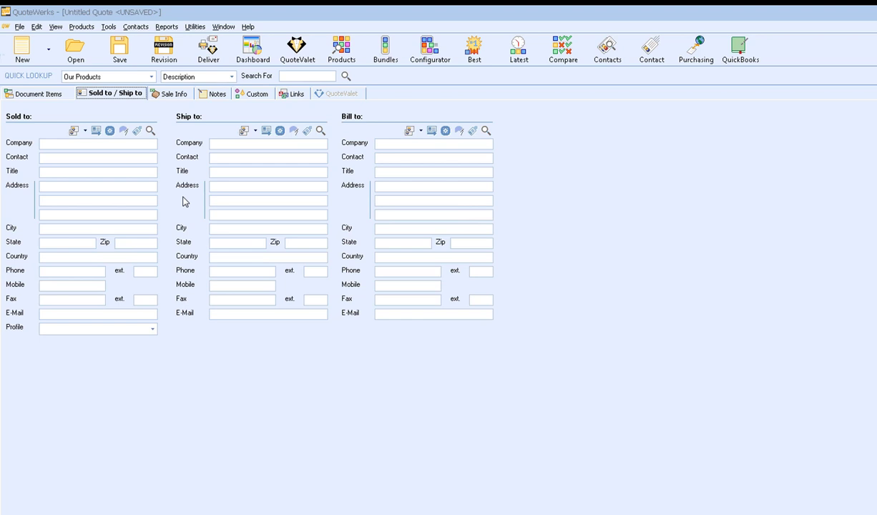
# Step: Save the discounted quote as a template named 'Promotion Item'
pyautogui.click(40, 95)
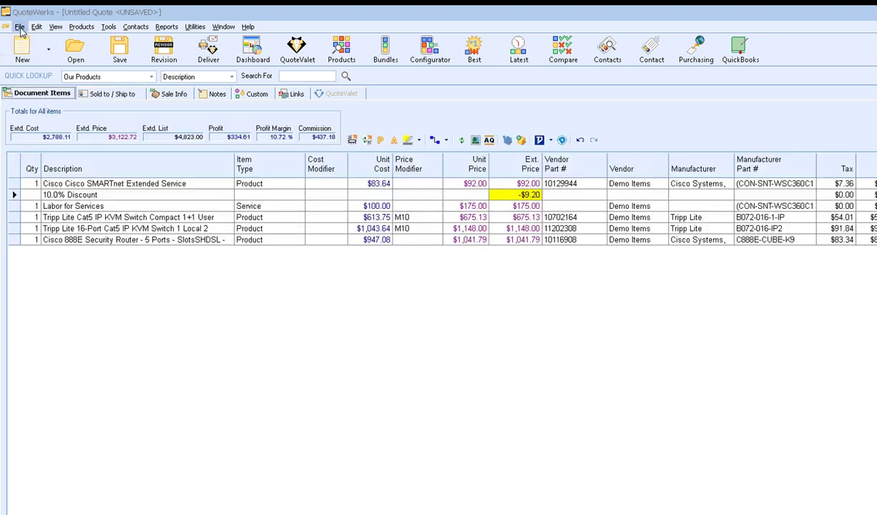
pyautogui.click(20, 27)
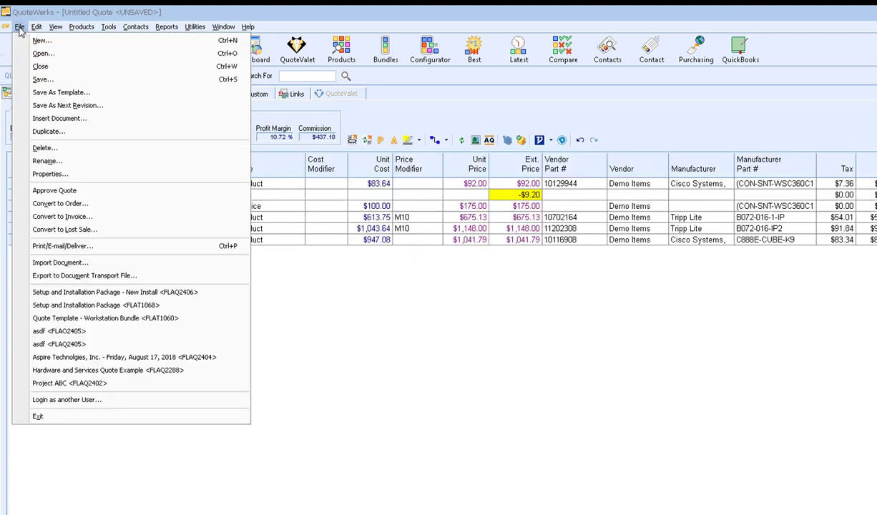
pyautogui.click(117, 100)
pyautogui.moveTo(554, 330); pyautogui.dragTo(462, 337)
pyautogui.write('Promotion I')
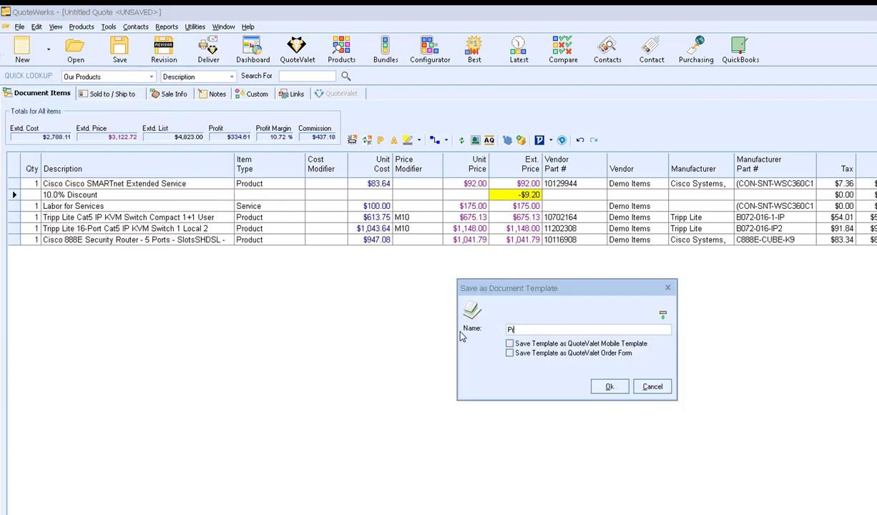
pyautogui.write('tem')
pyautogui.click(610, 387)
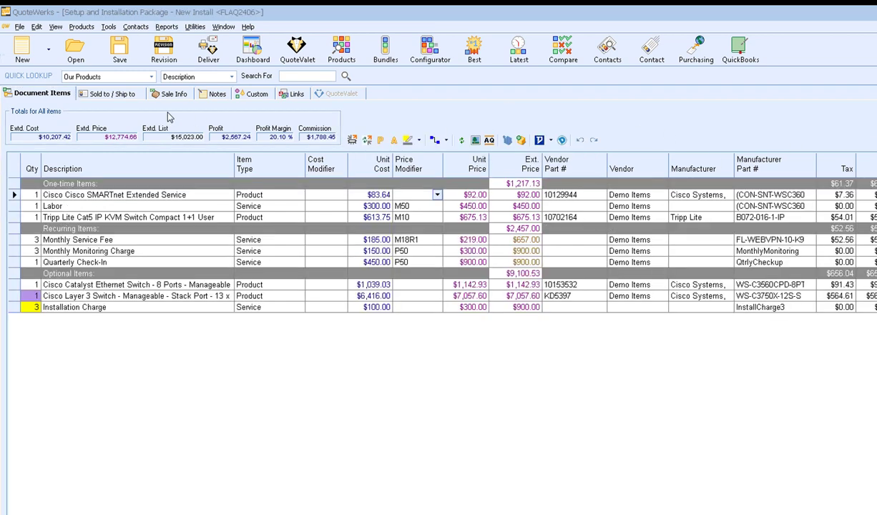
# Step: Create a new quote from the Promotion item template, sorting templates by Last Modified
pyautogui.click(48, 50)
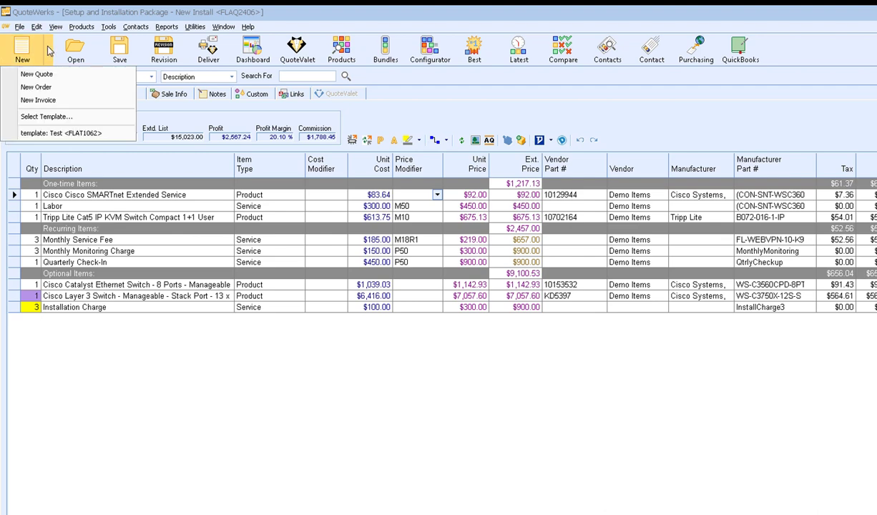
pyautogui.click(63, 116)
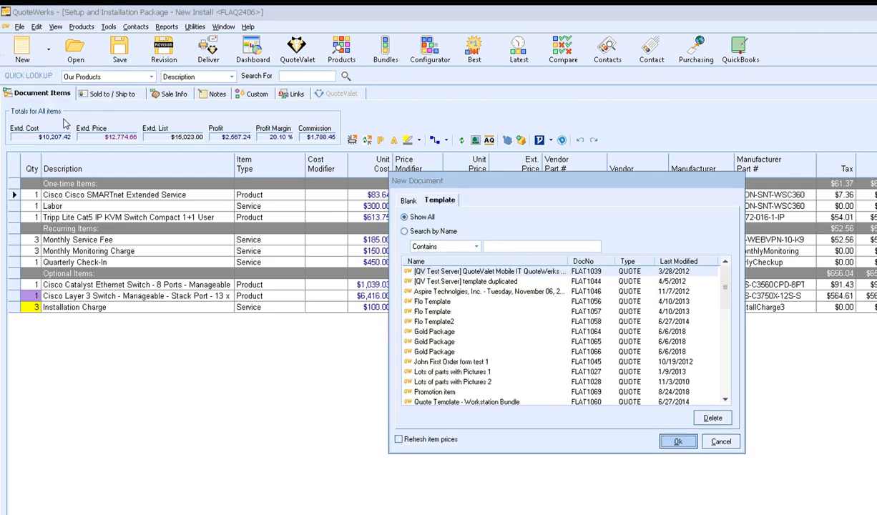
pyautogui.click(691, 263)
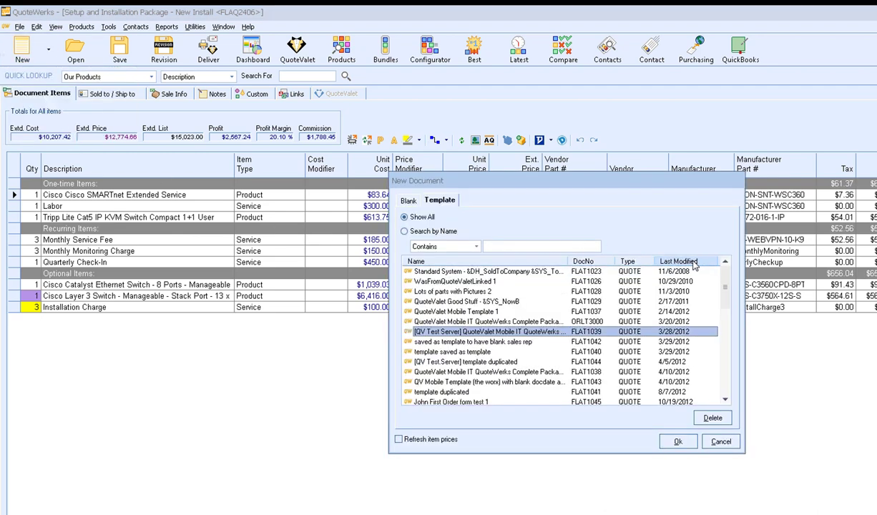
pyautogui.click(692, 263)
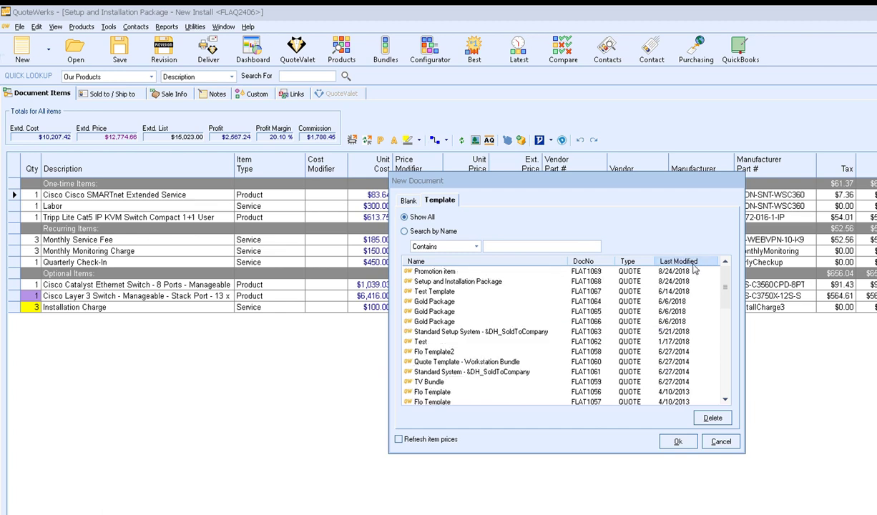
pyautogui.click(450, 273)
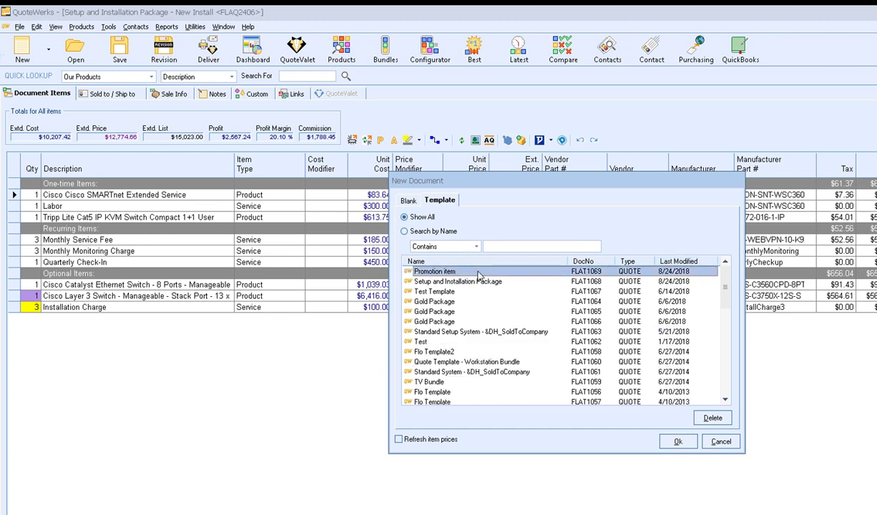
pyautogui.doubleClick(478, 274)
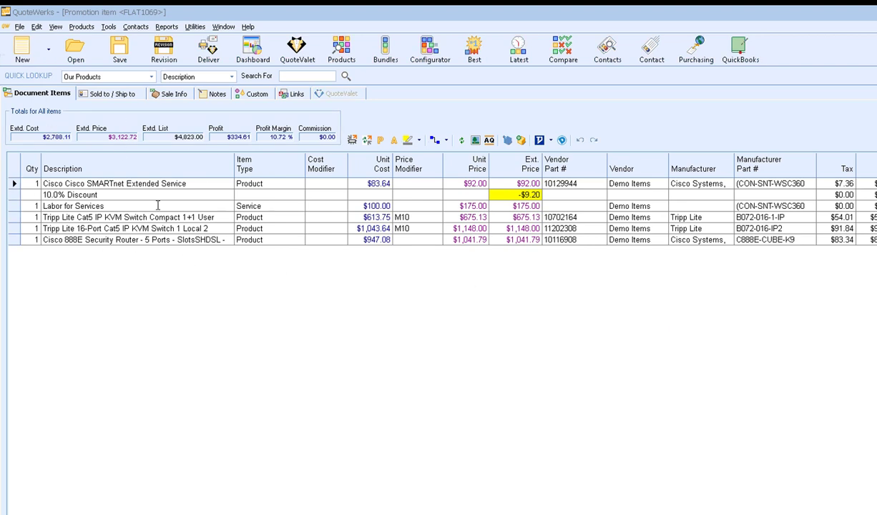
pyautogui.click(97, 95)
# Step: Fill all three addresses from the Aspire Technologies contact and set Cisco SMARTnet quantity to 3
pyautogui.click(150, 131)
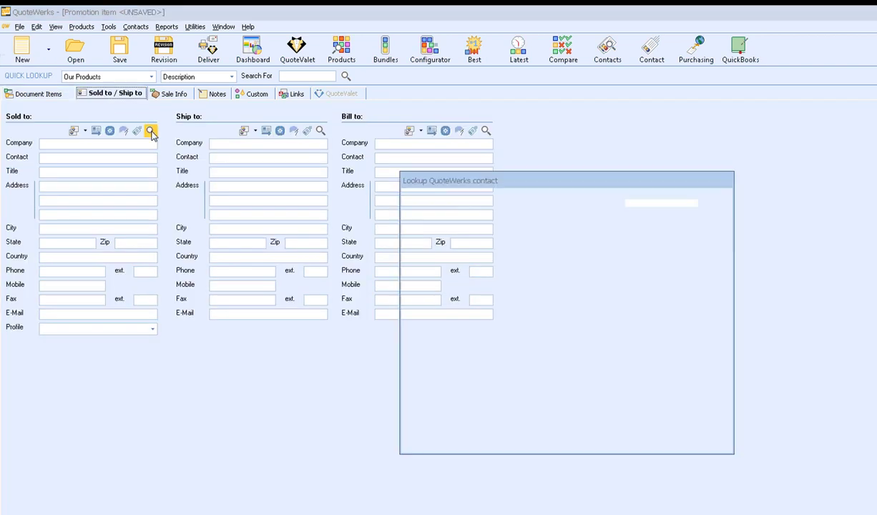
pyautogui.click(629, 432)
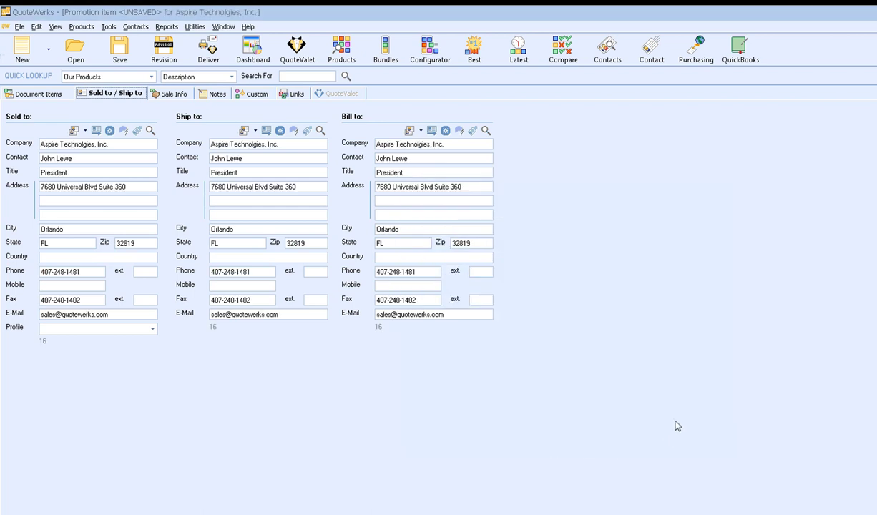
pyautogui.click(55, 93)
pyautogui.click(33, 183)
pyautogui.write('3')
pyautogui.click(63, 184)
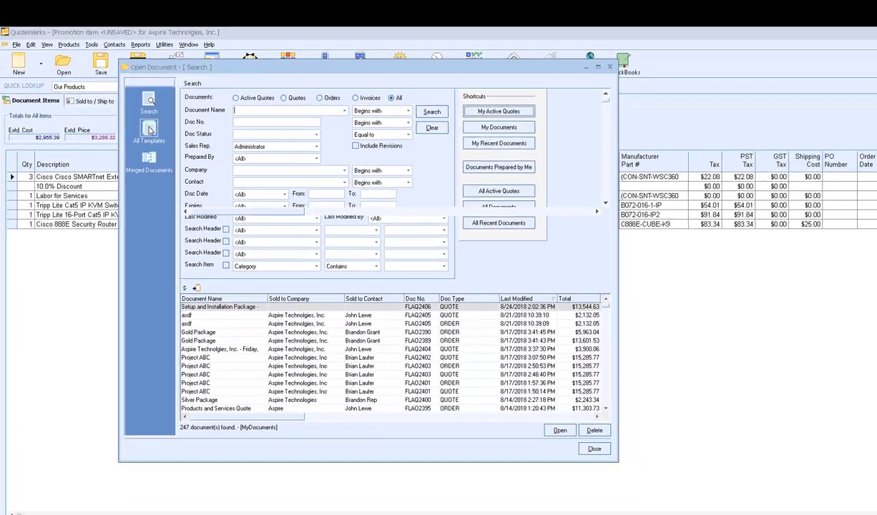
# Step: List All Templates and open the Promotion item template for editing
pyautogui.click(176, 127)
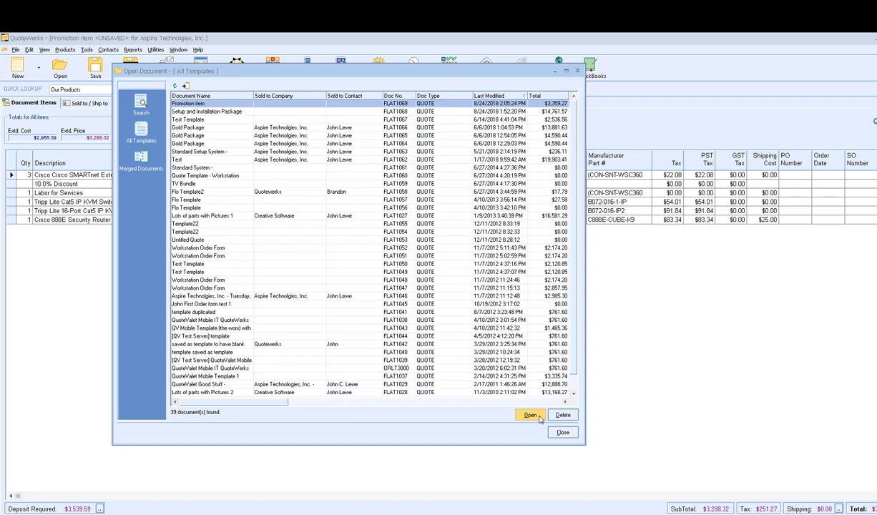
pyautogui.click(538, 418)
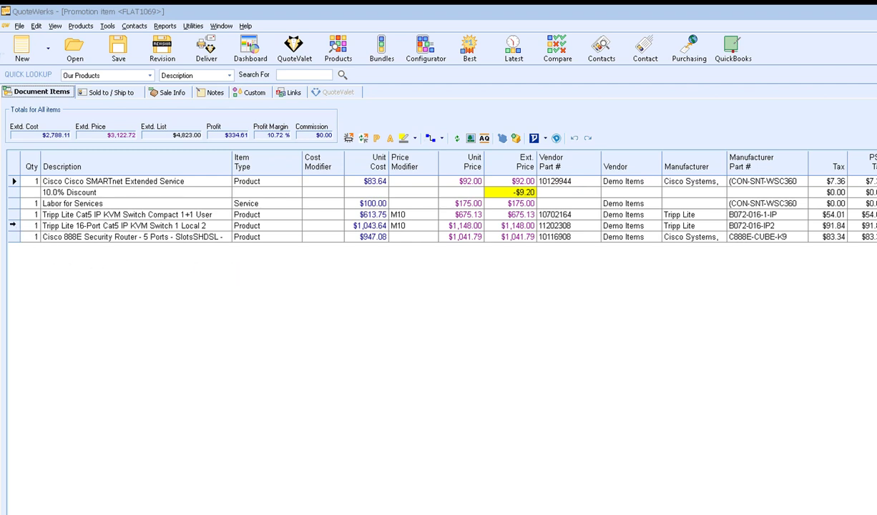
# Step: Delete the Tripp Lite 16-Port KVM switch line and save the Promotion item template, leaving $1,974.72
pyautogui.click(13, 225)
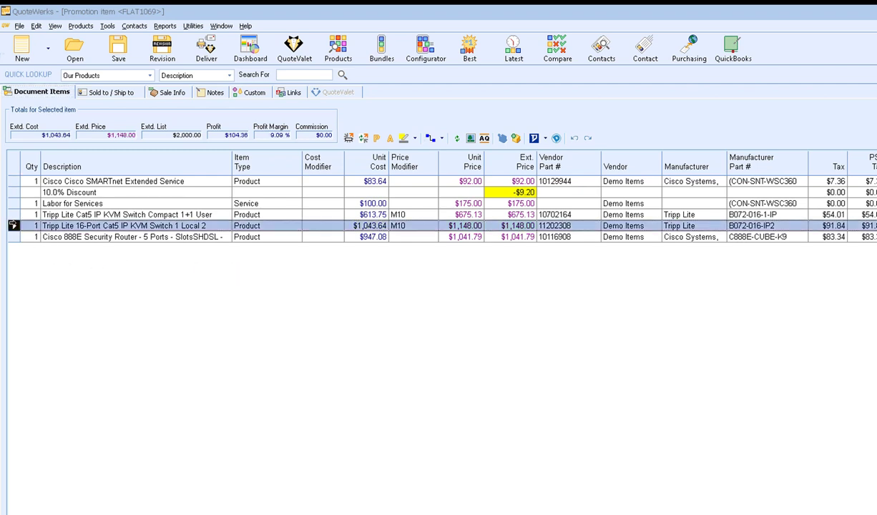
pyautogui.press('Delete')
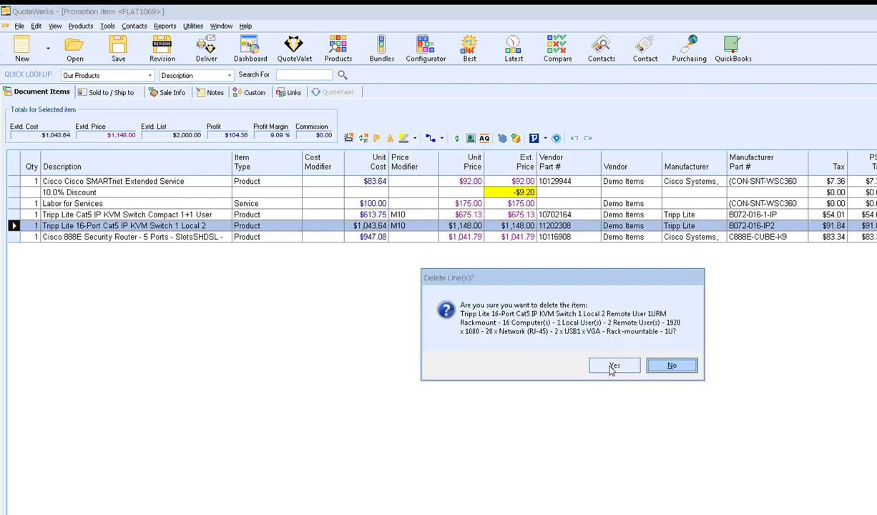
pyautogui.click(589, 354)
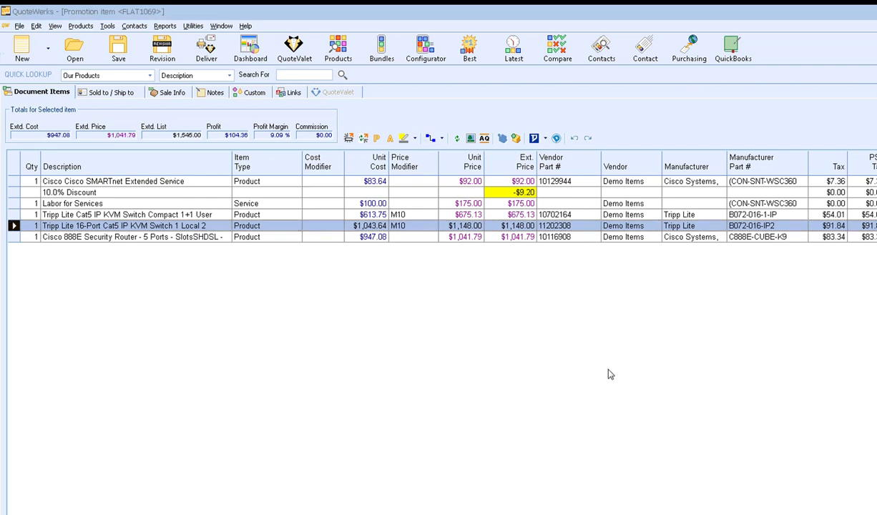
pyautogui.click(118, 51)
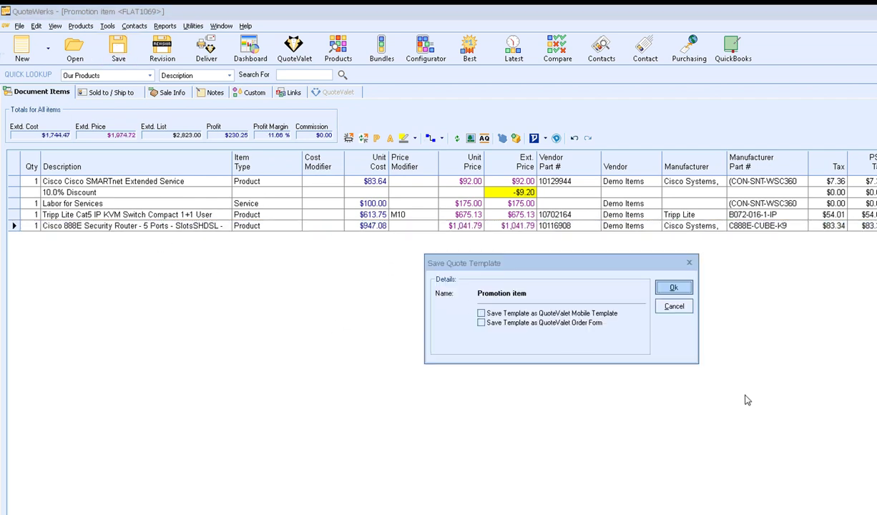
pyautogui.click(671, 287)
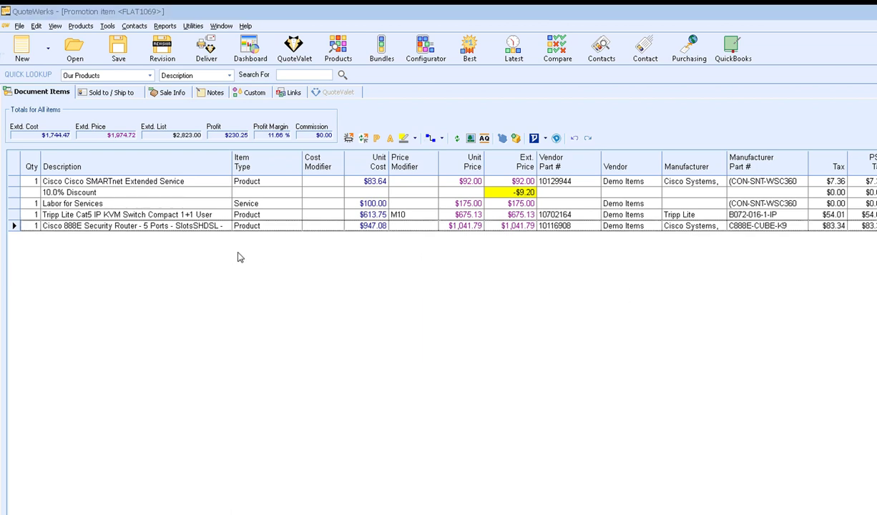